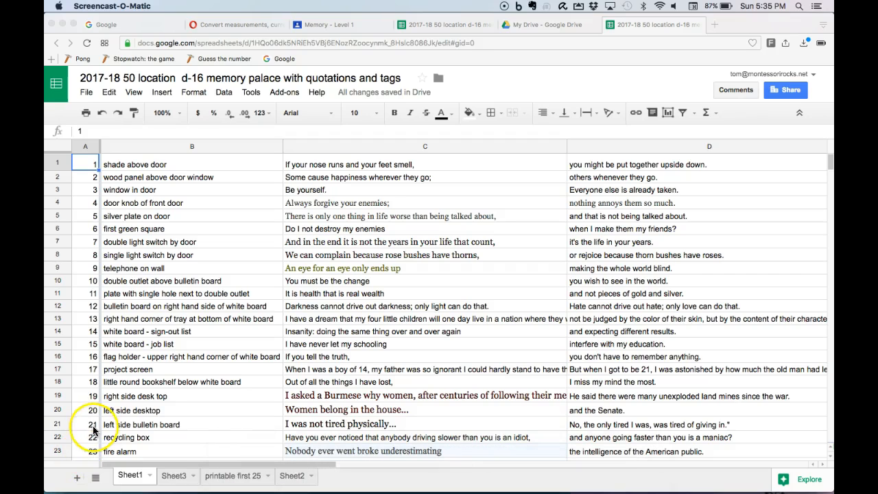
- Review the sheet's columns A to F, covering numbers, locations, quote beginnings, quote endings, authors and tags
click(82, 145)
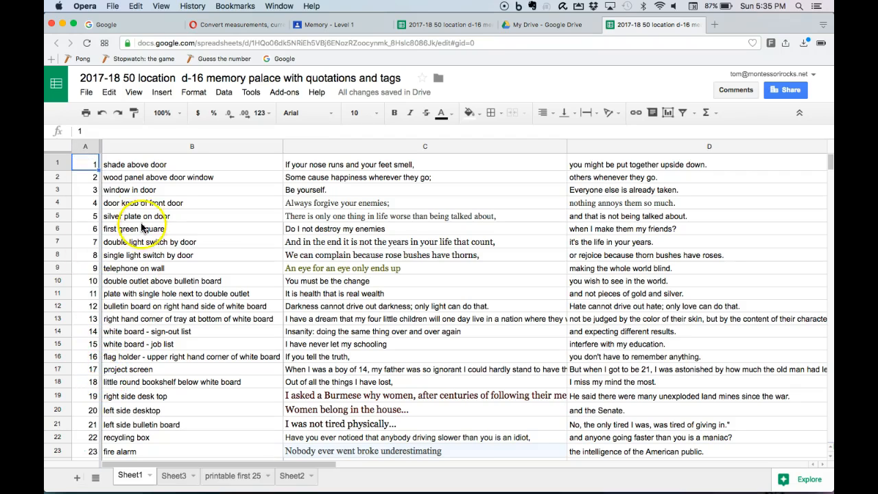
click(164, 148)
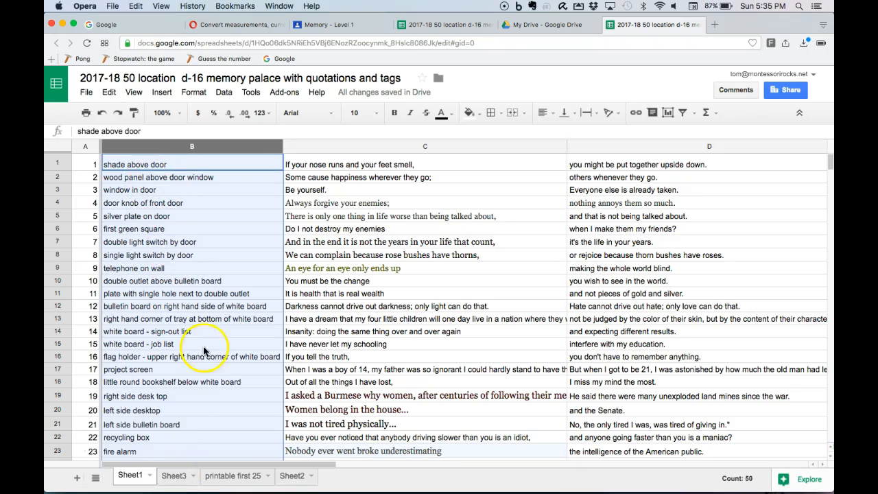
click(347, 148)
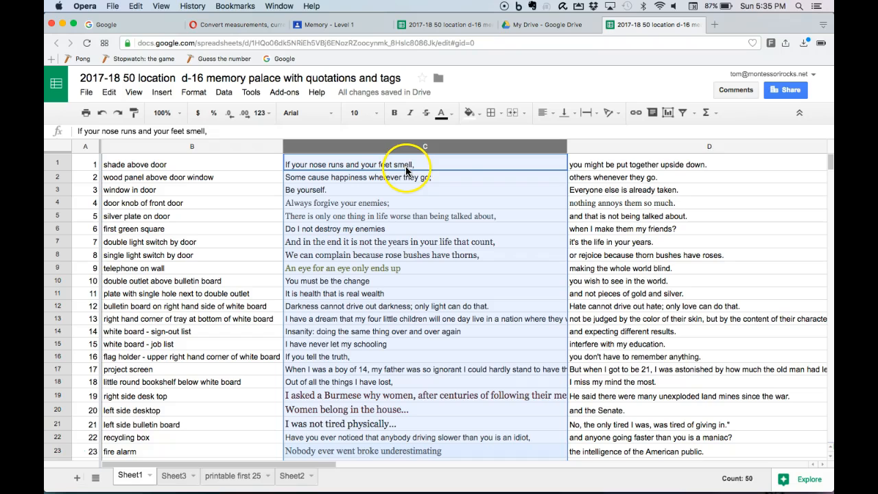
click(623, 146)
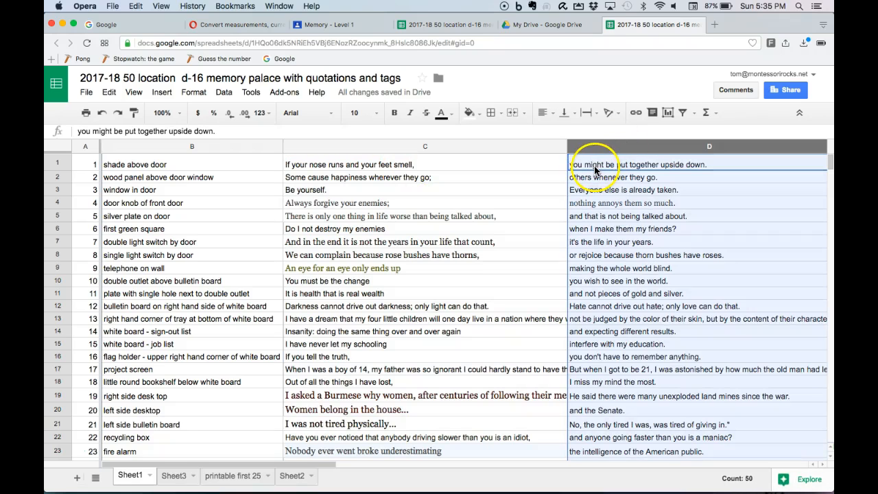
key(Right)
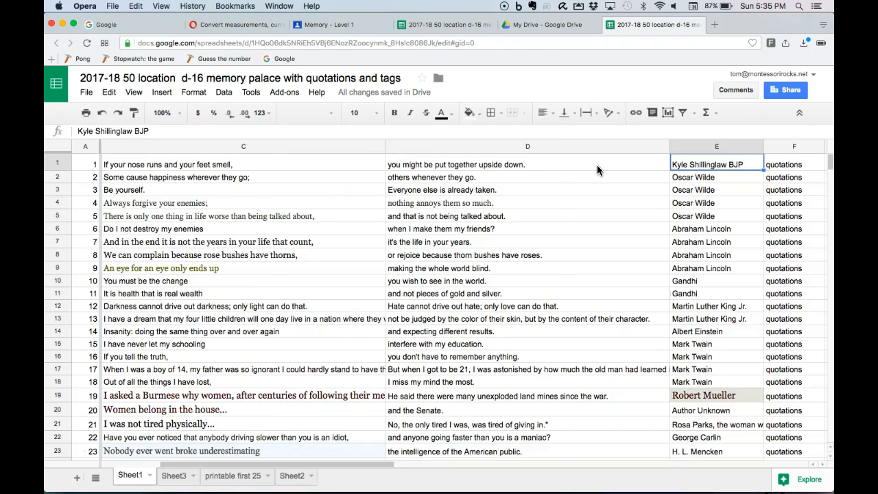
click(702, 150)
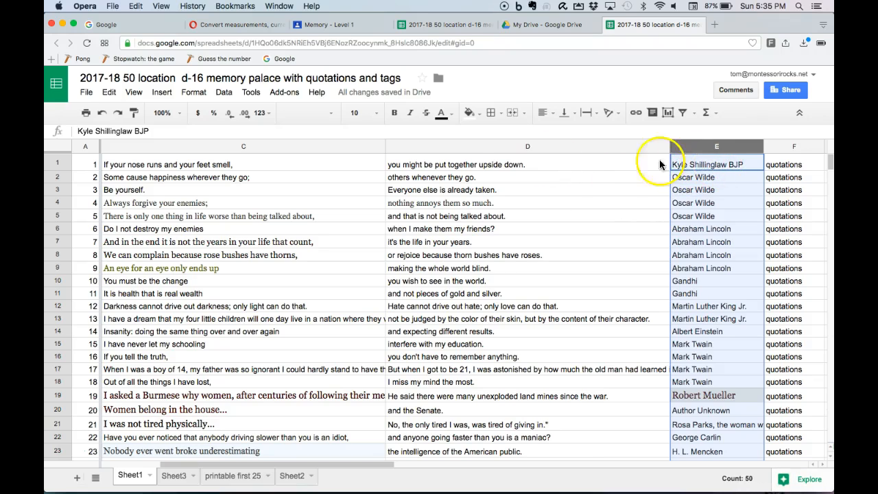
click(793, 146)
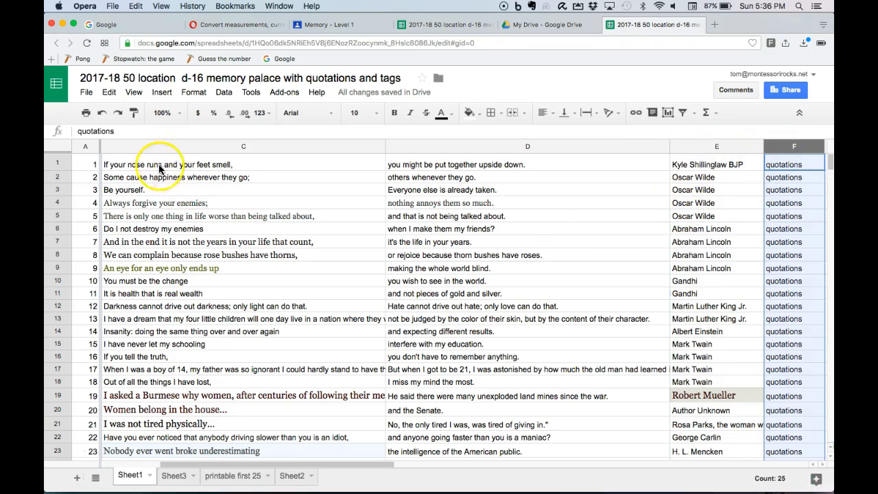
click(155, 146)
click(414, 150)
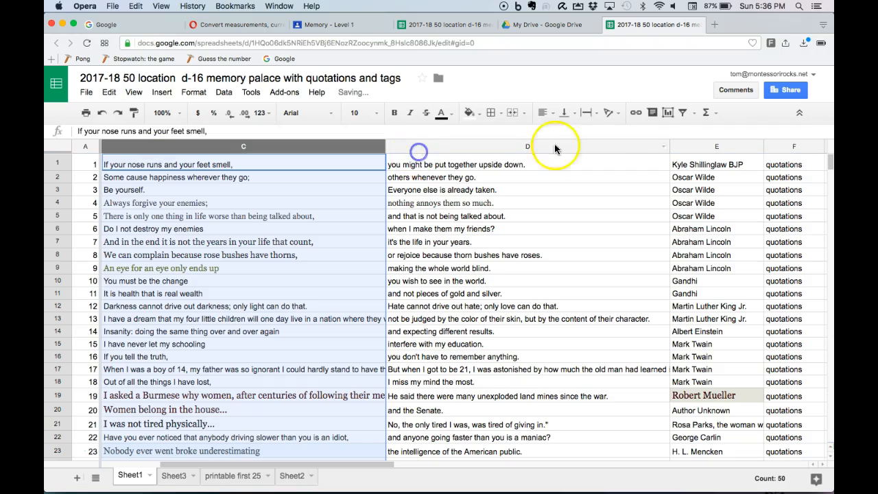
click(607, 147)
click(710, 146)
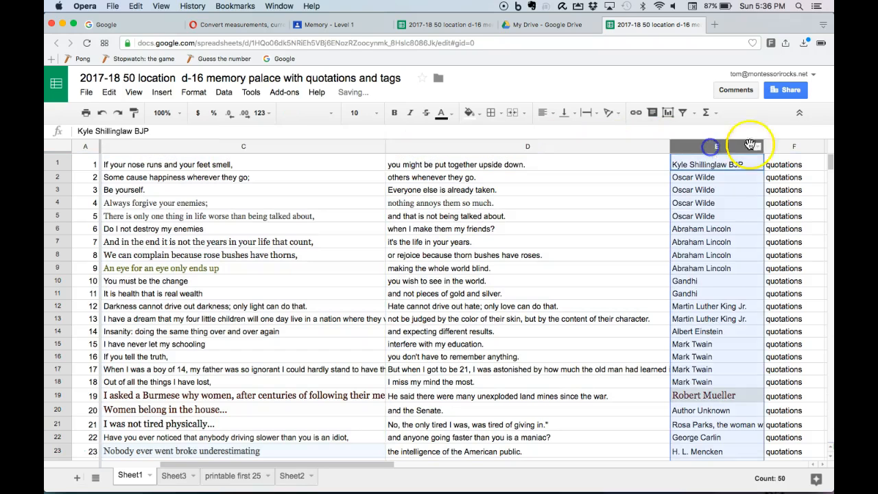
click(789, 146)
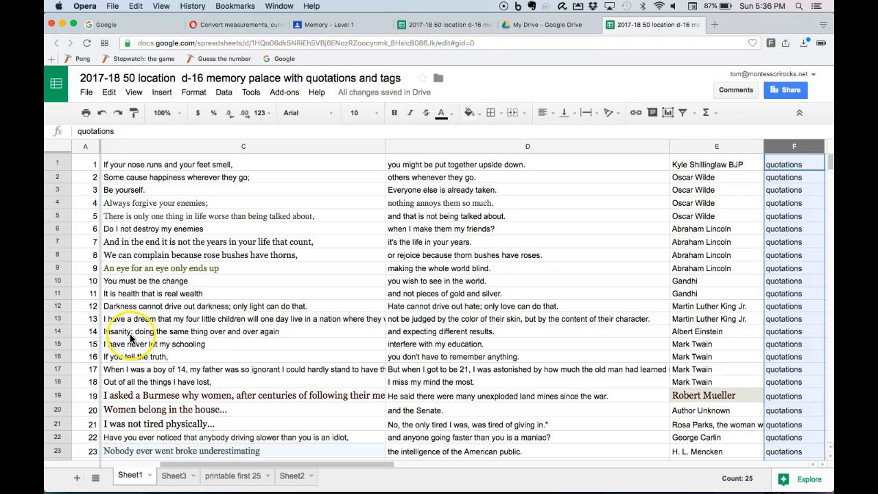
- Download the current sheet as a comma-separated values (.csv) file
click(87, 96)
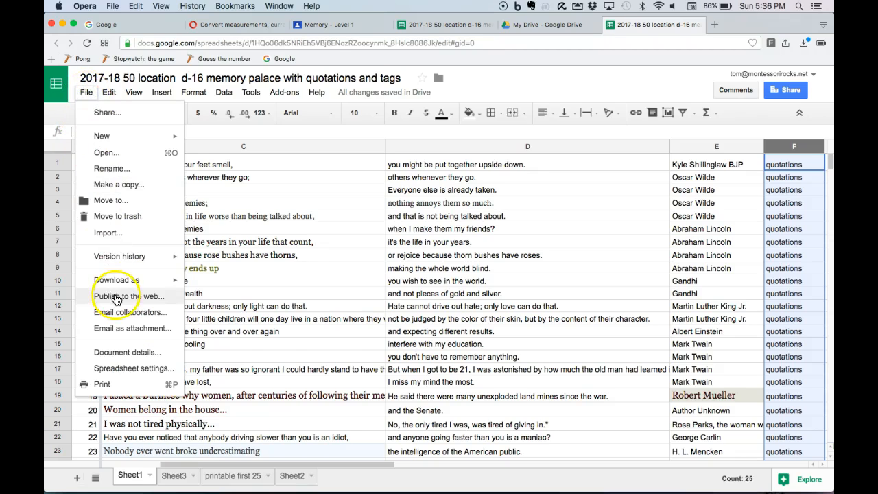
mouse_move(118, 284)
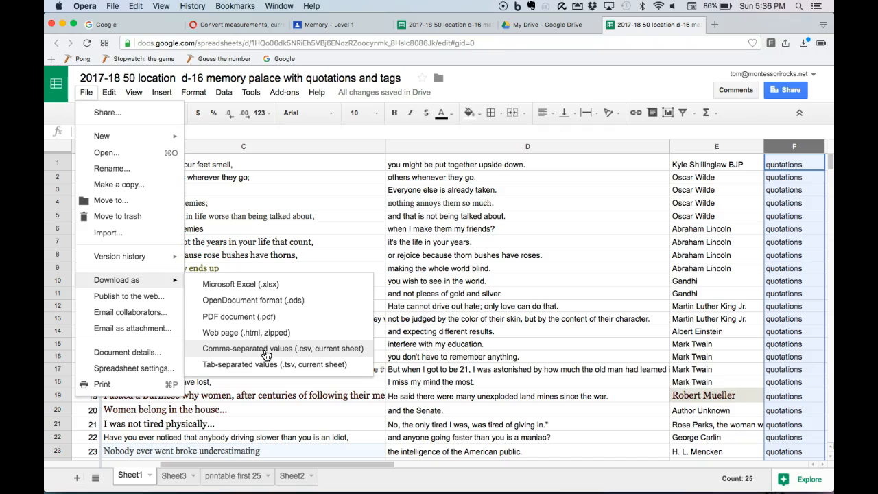
click(265, 355)
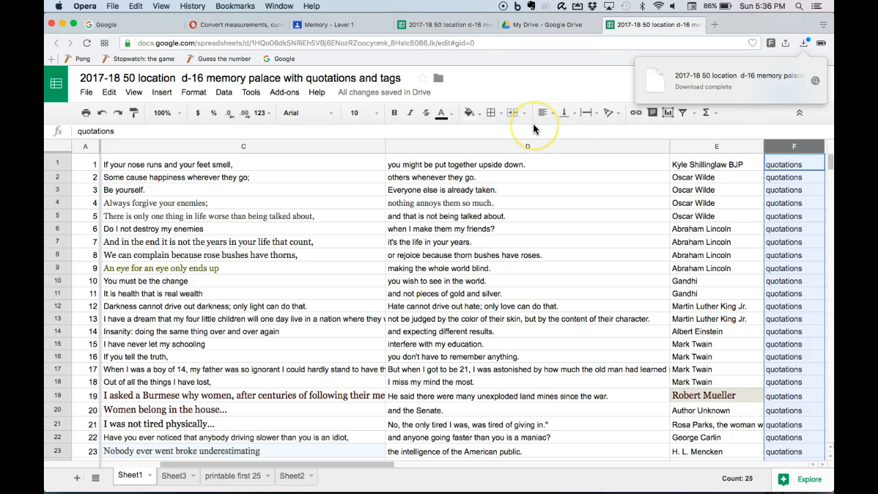
- Switch to Anki and open "2017-18 50 location d-16 memory palace with quotations and tags - Sheet1.csv" for import
key(super+Tab)
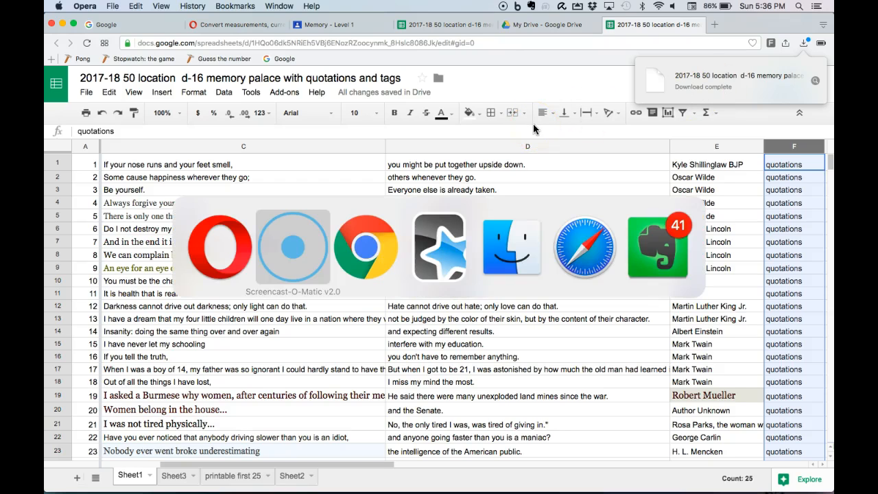
key(super+Tab)
key(super+Tab)
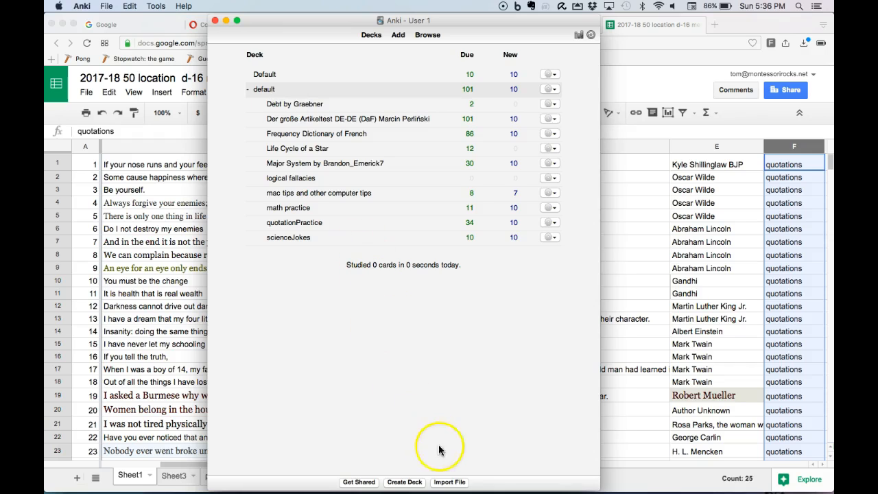
click(447, 483)
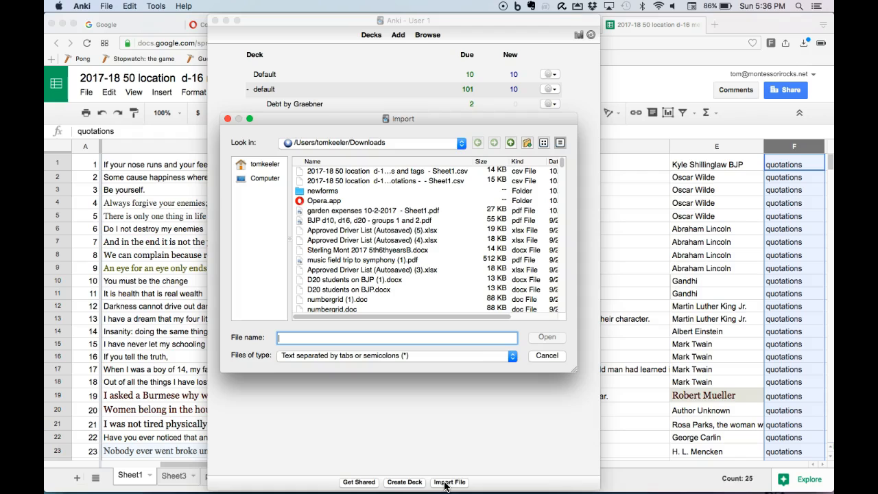
click(400, 173)
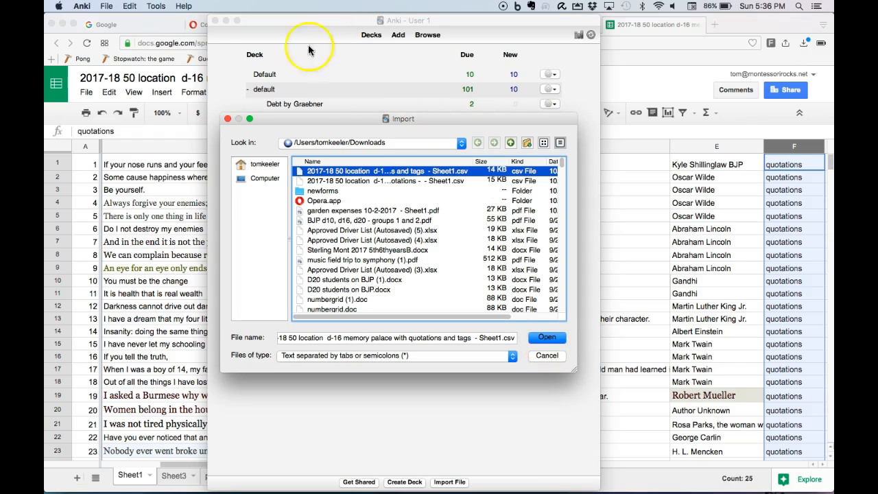
key(super+Tab)
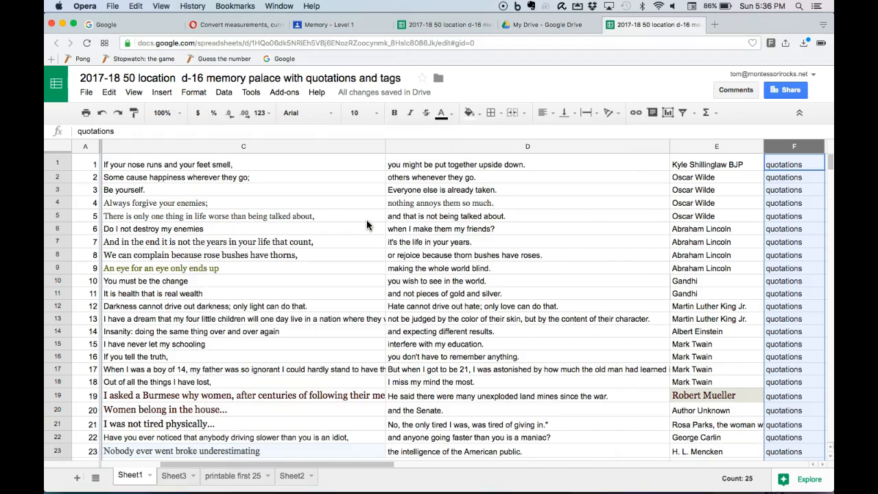
key(super+Tab)
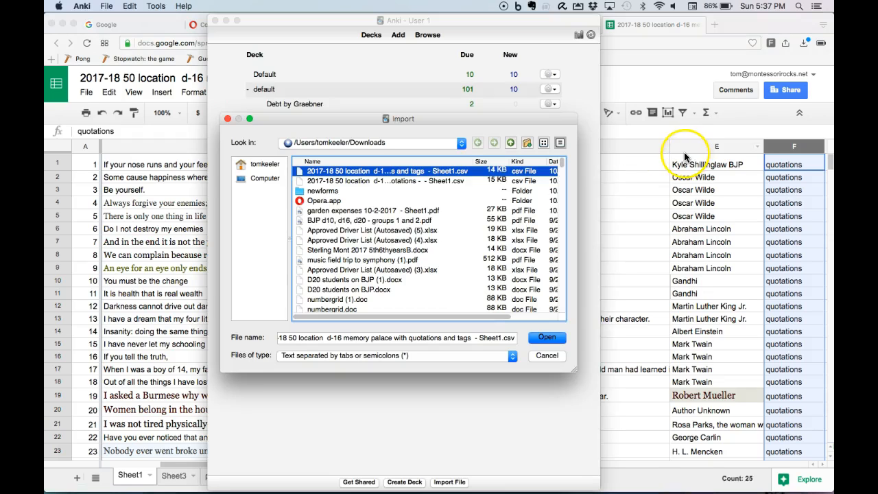
click(542, 339)
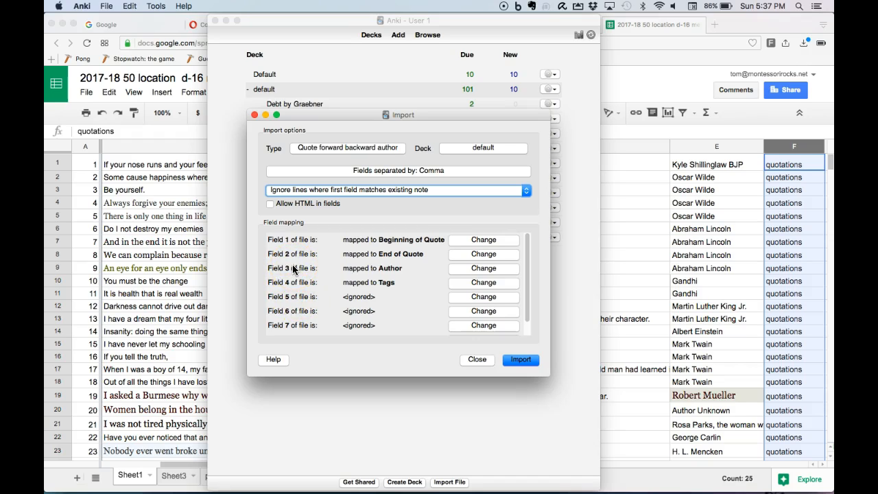
- Check the order of the quote, author and tag columns in the spreadsheet, and return to Anki's import options
click(116, 230)
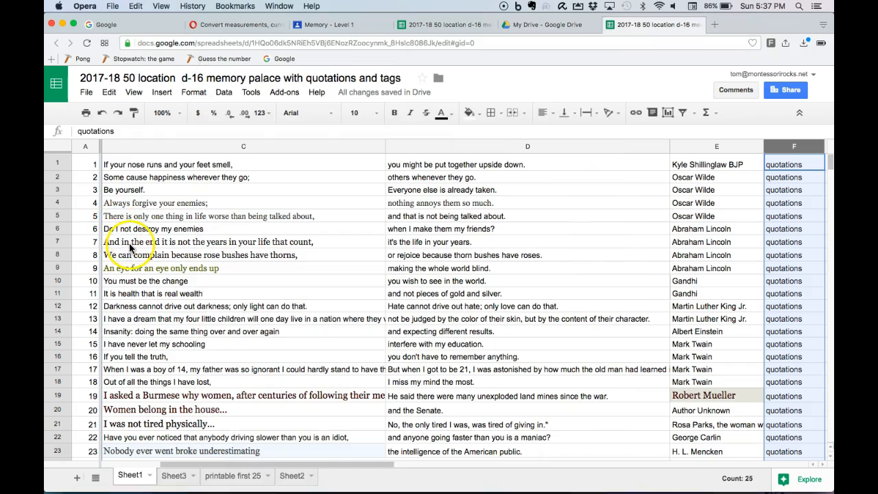
click(128, 464)
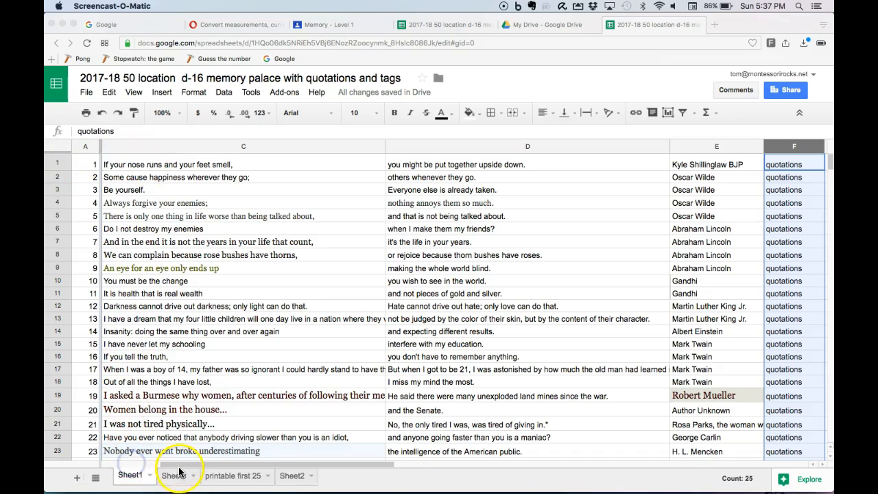
click(136, 469)
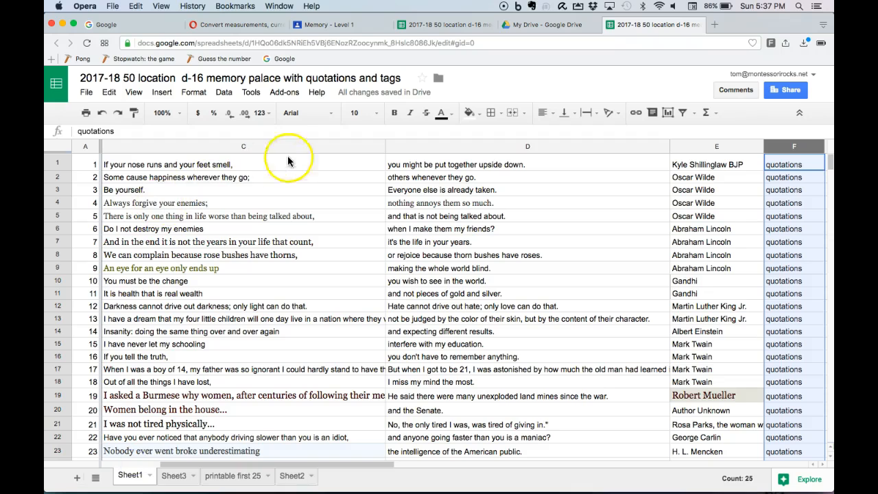
key(alt+p)
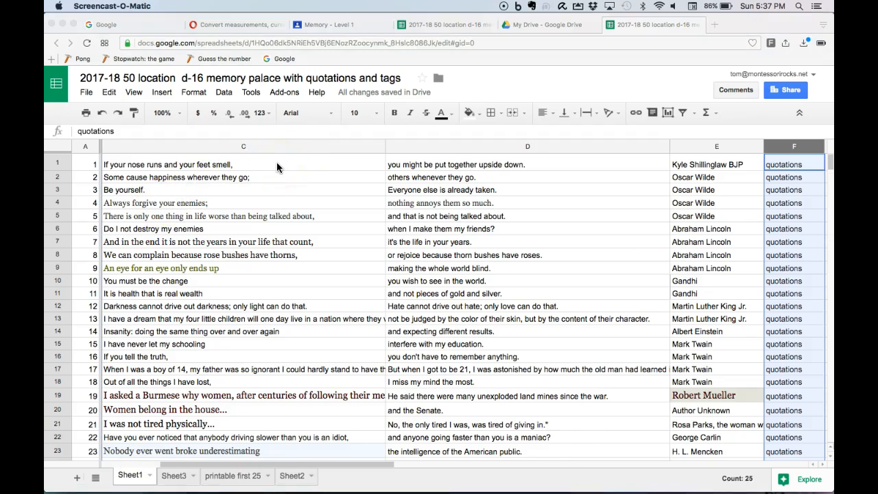
key(super+Tab)
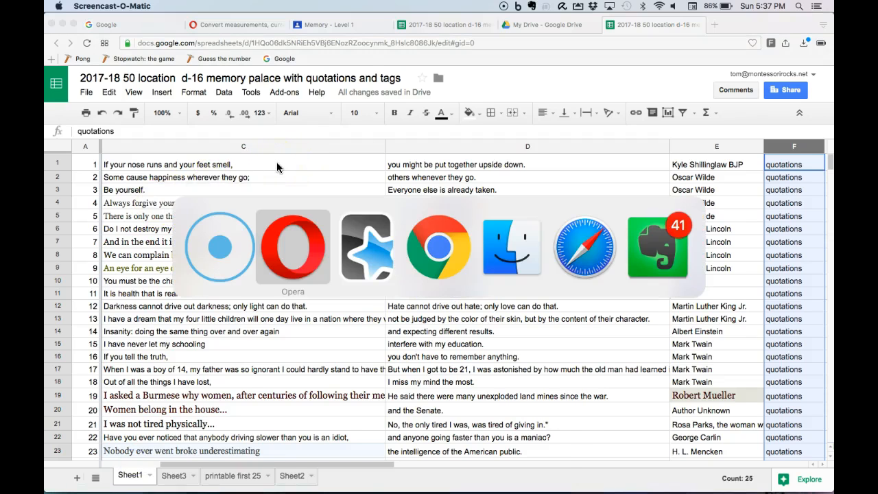
key(super+Tab)
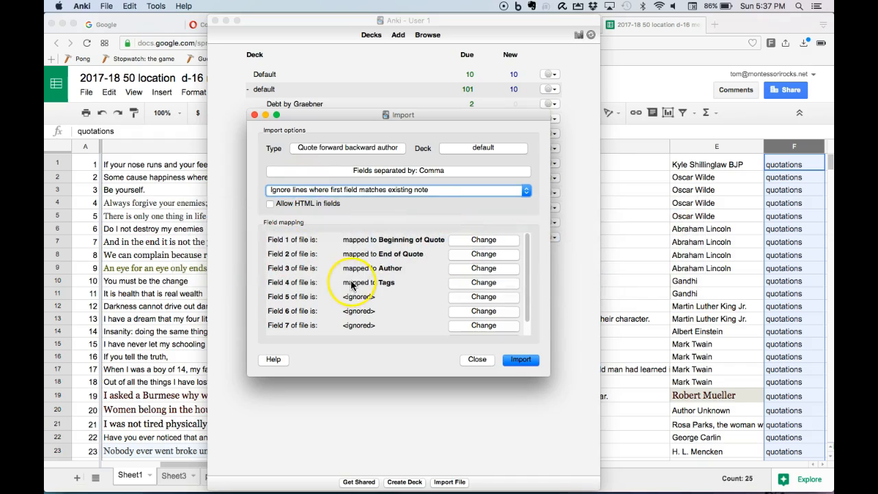
- Map field 3 of the file to Beginning of Quote and field 4 to End of Quote
click(480, 269)
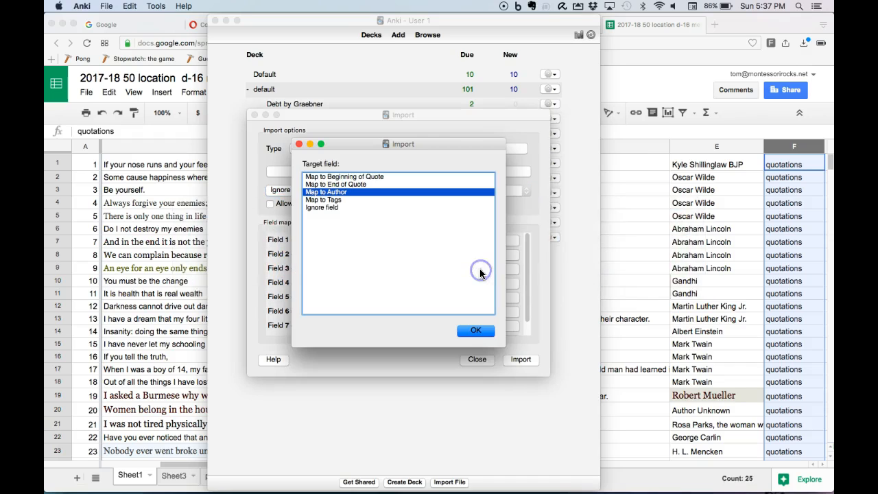
click(359, 176)
click(473, 330)
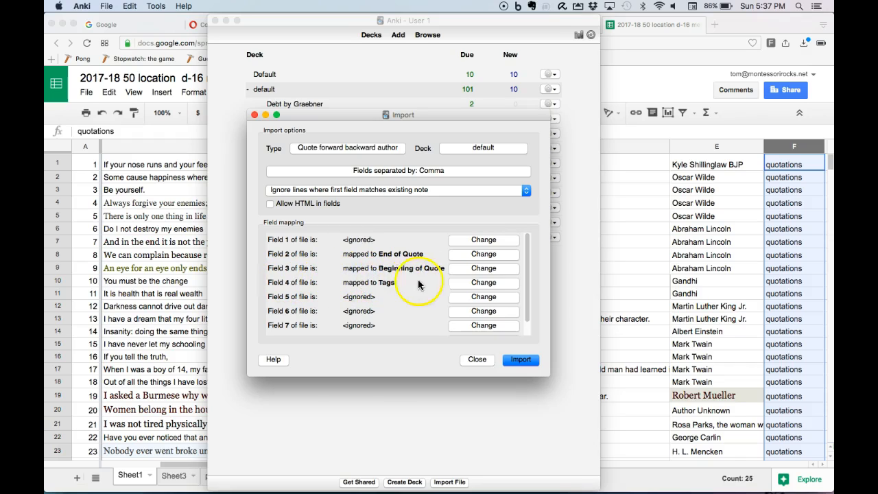
click(460, 285)
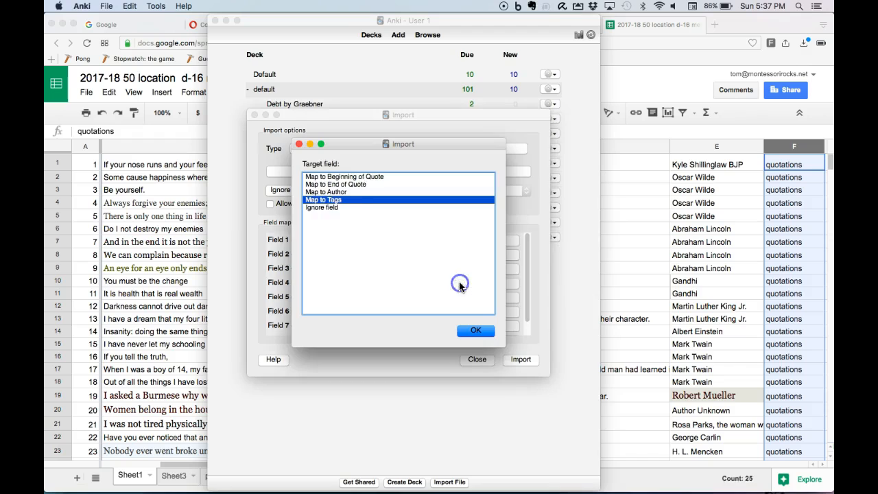
click(346, 184)
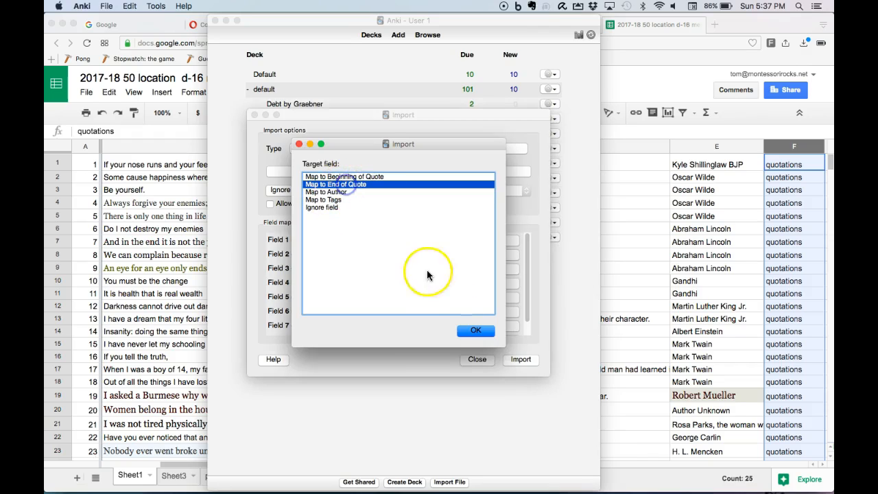
click(476, 330)
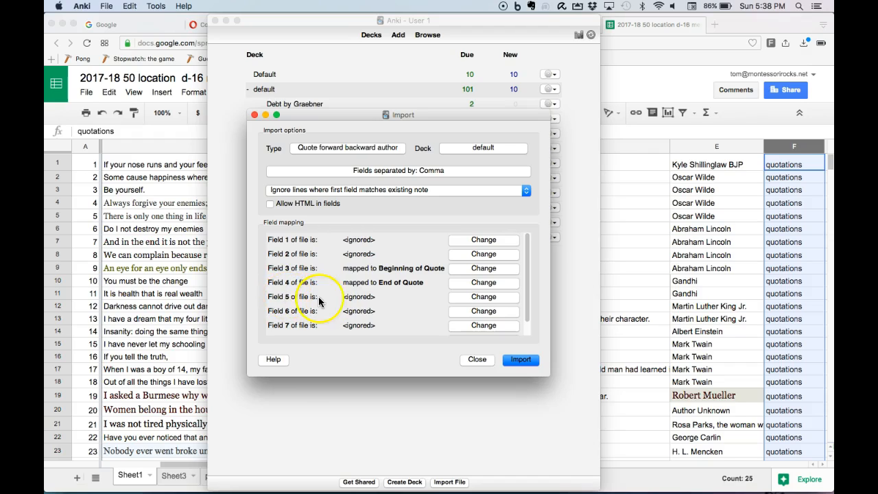
- Map field 5 of the imported file to Author
click(457, 298)
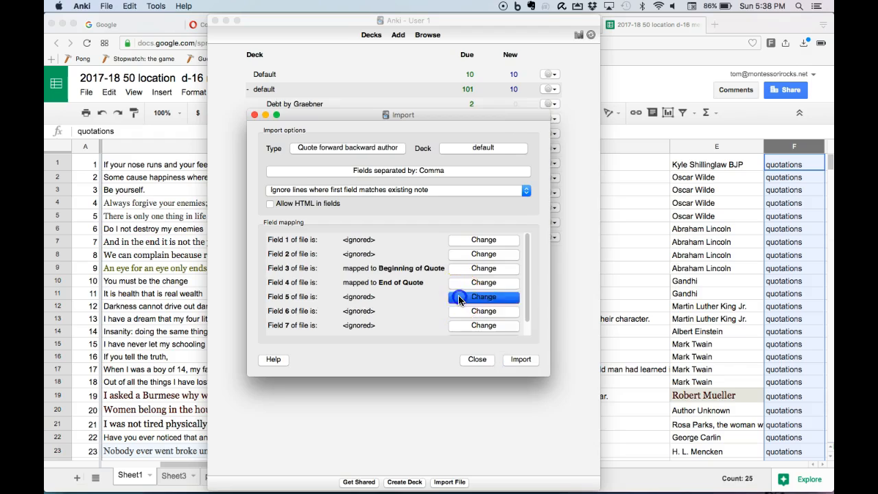
click(337, 192)
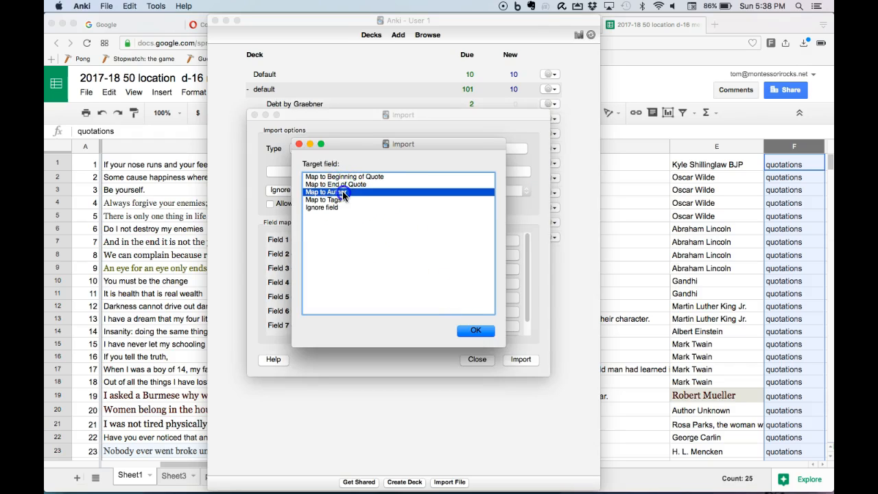
click(476, 332)
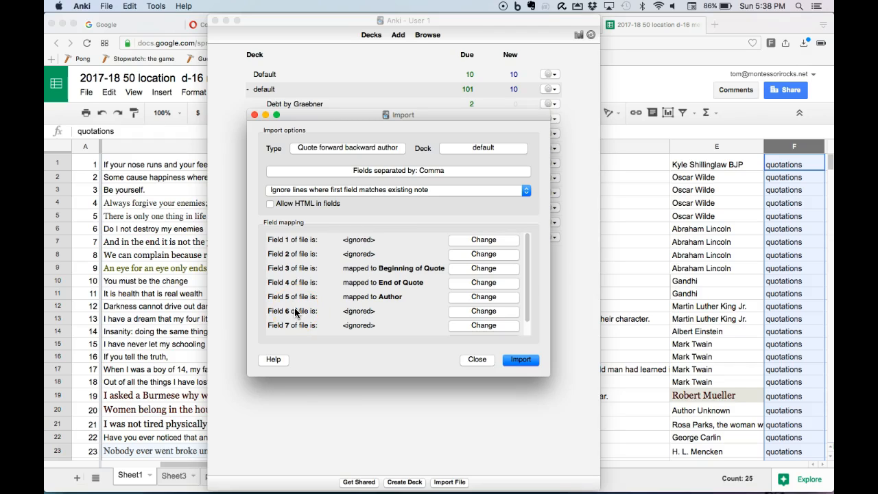
- Map field 6 of the imported file to Tags
click(485, 312)
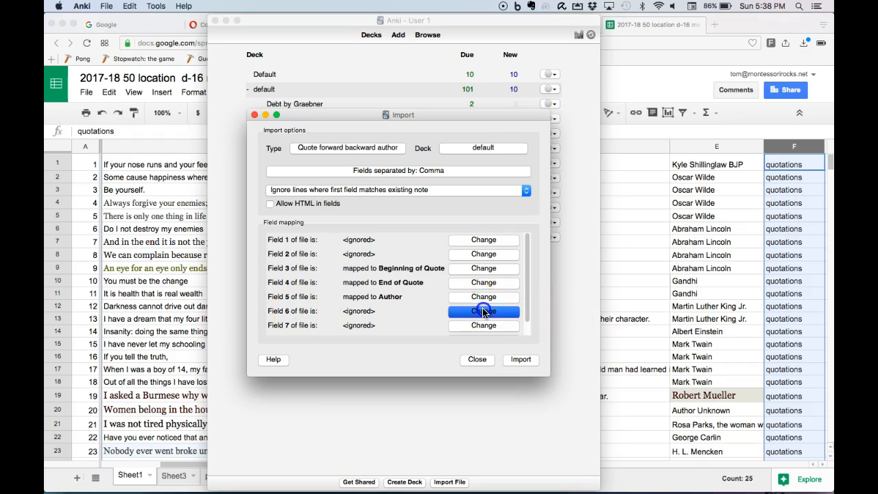
click(324, 199)
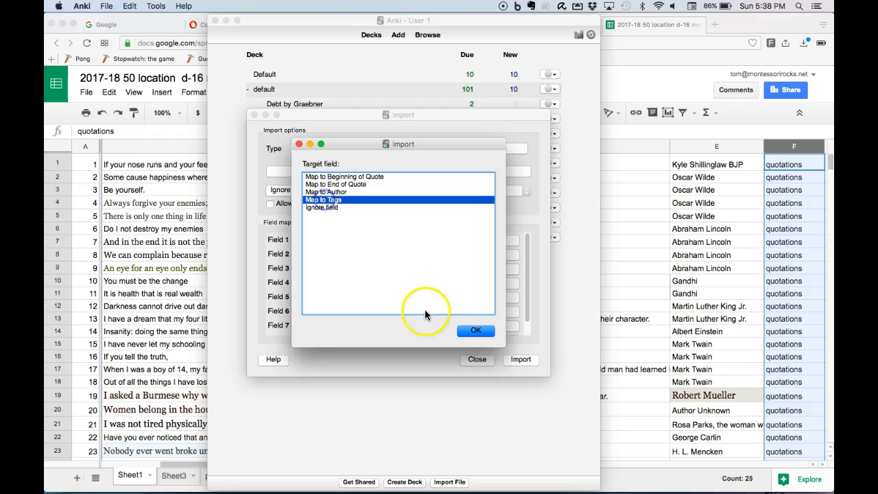
click(476, 332)
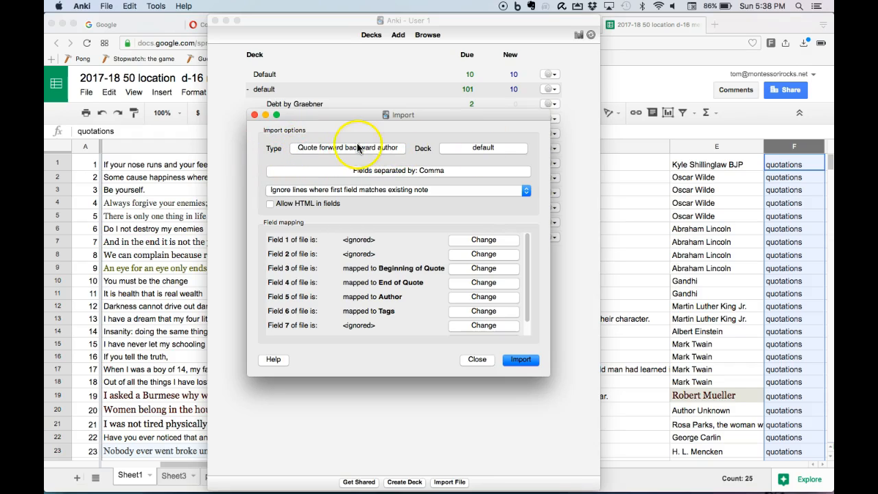
- Import the file with the current field mapping, check how many notes were added, and dismiss the import summary
click(520, 360)
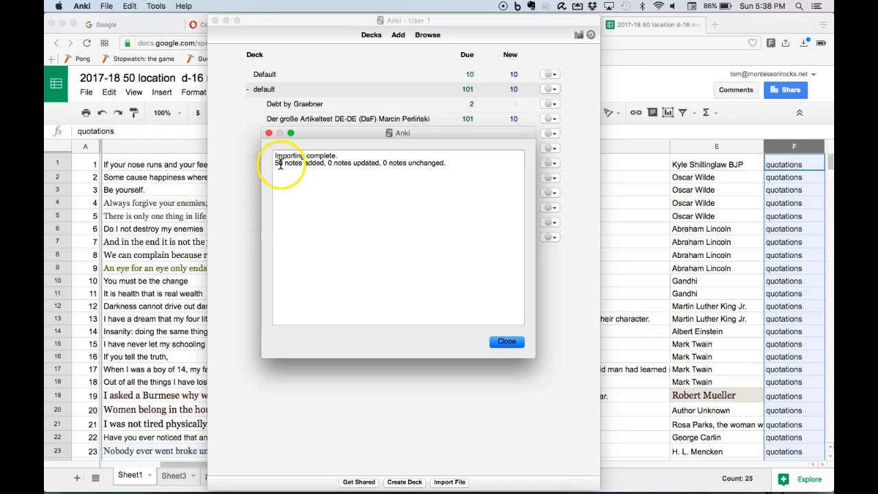
drag(275, 164, 328, 165)
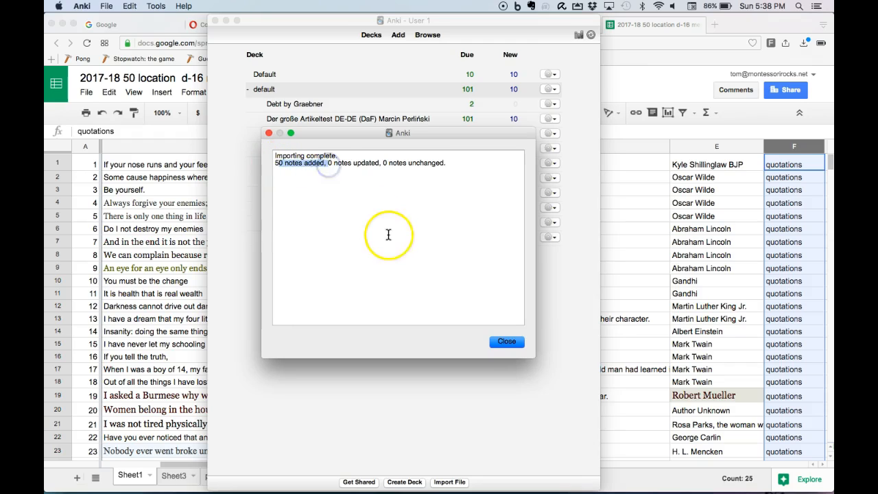
click(506, 342)
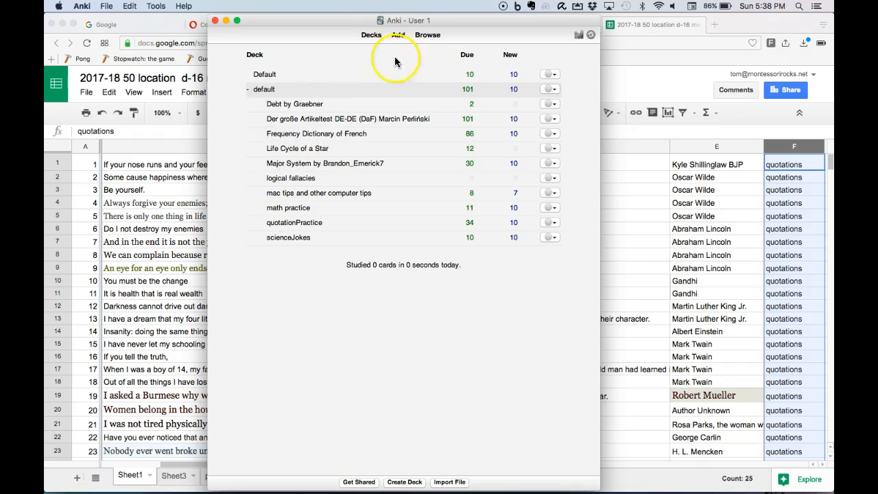
- List the cards added today in the card browser and preview the question and answer sides of the first quotation's three cards
click(426, 36)
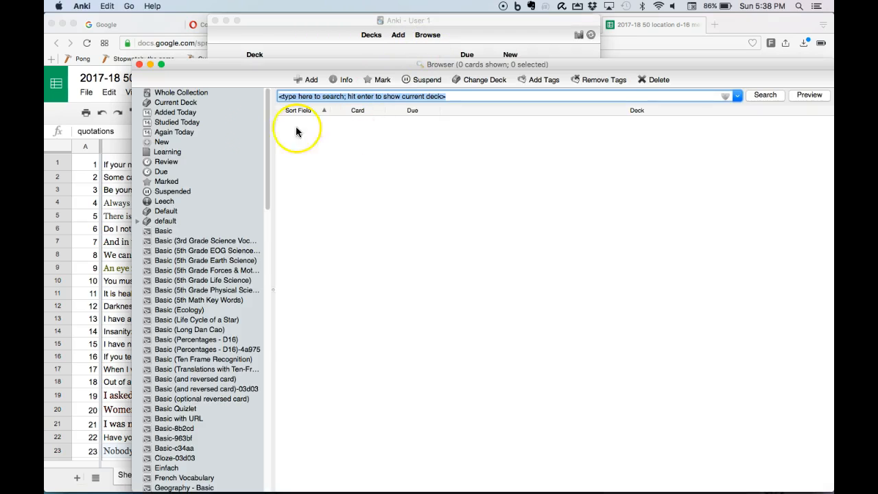
click(183, 115)
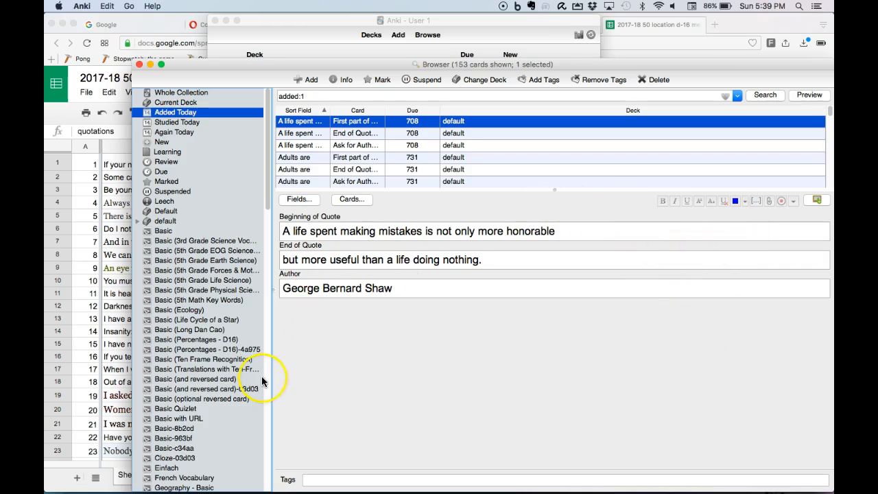
click(801, 96)
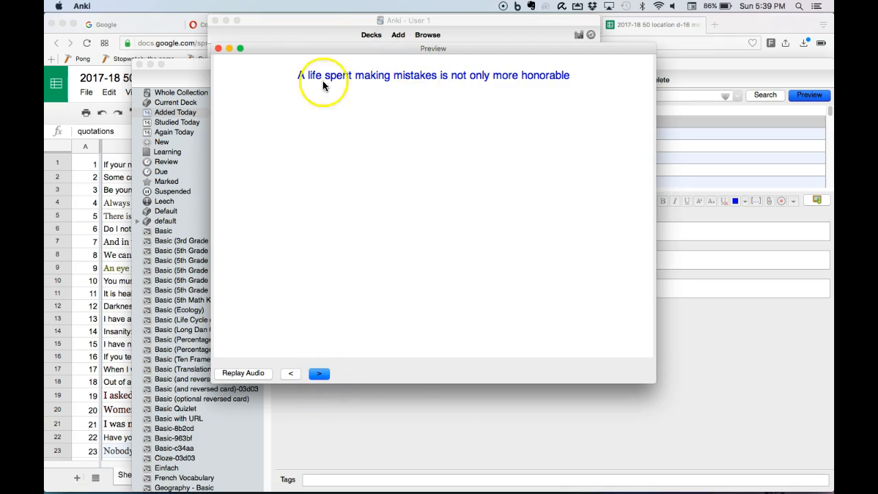
click(317, 374)
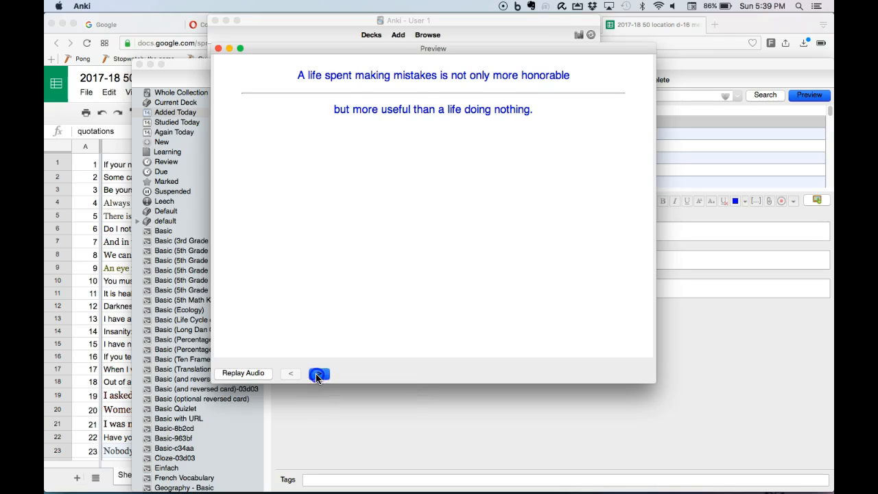
click(316, 373)
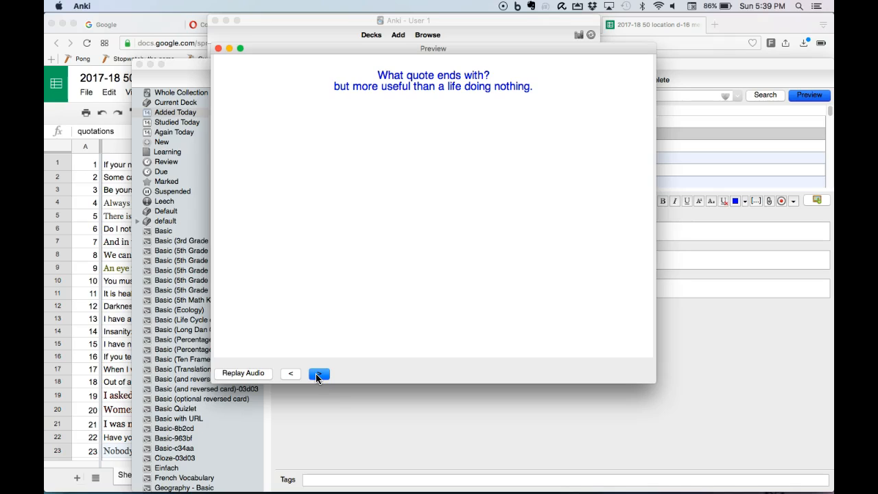
click(316, 374)
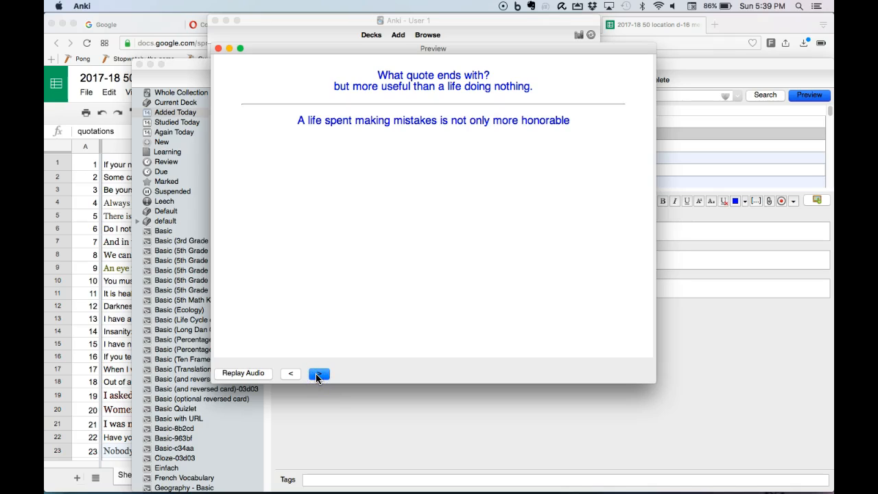
click(316, 373)
click(318, 375)
- Preview both sides of the three cards for the "Adults are" quotation, and close the preview
click(318, 375)
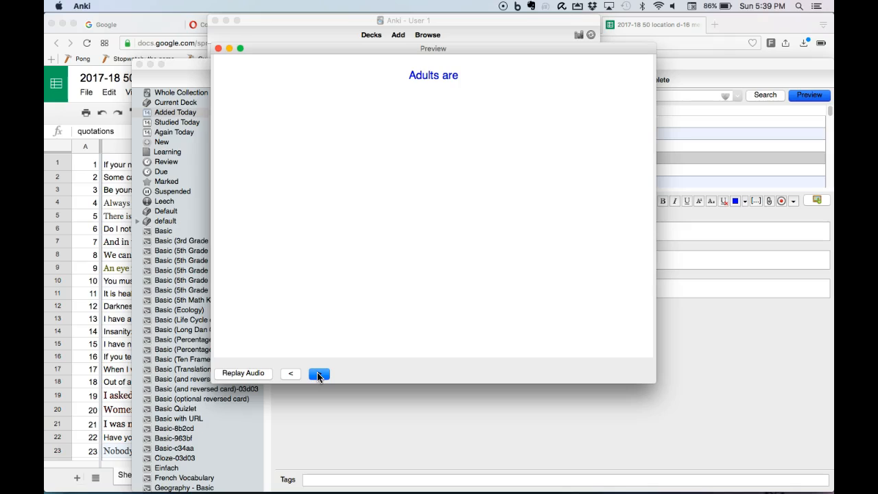
click(318, 375)
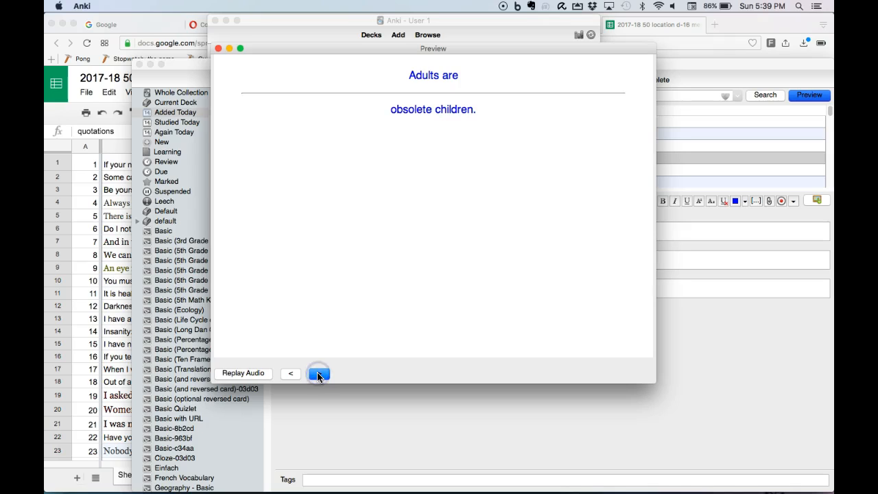
click(318, 375)
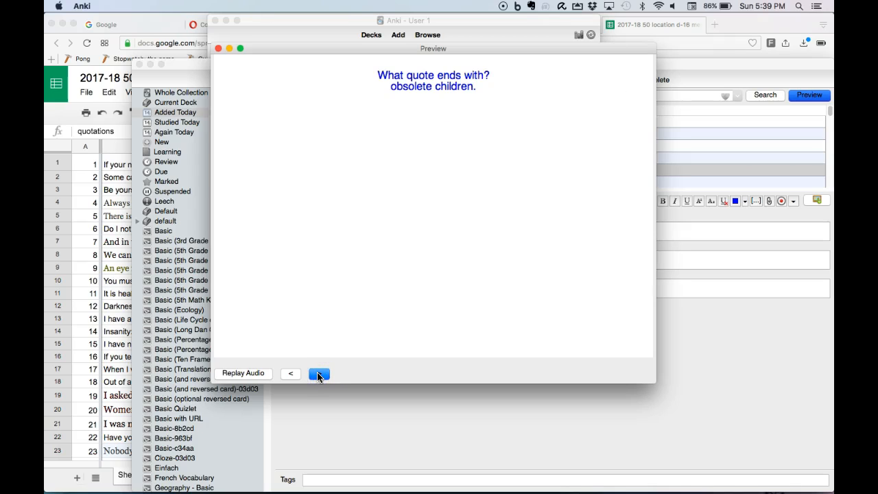
click(318, 375)
click(318, 374)
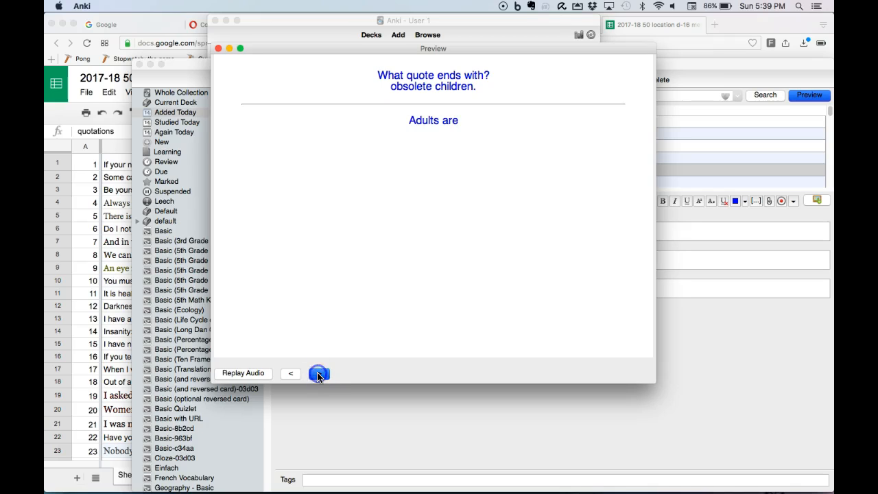
click(317, 375)
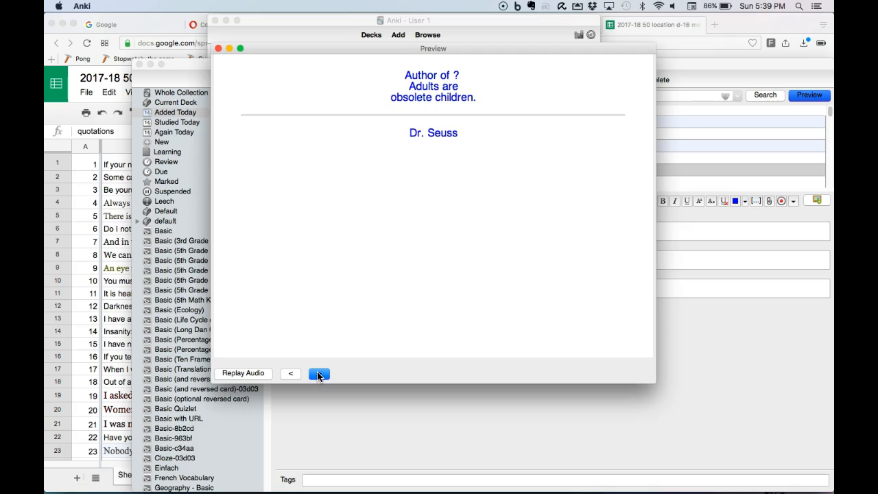
click(218, 48)
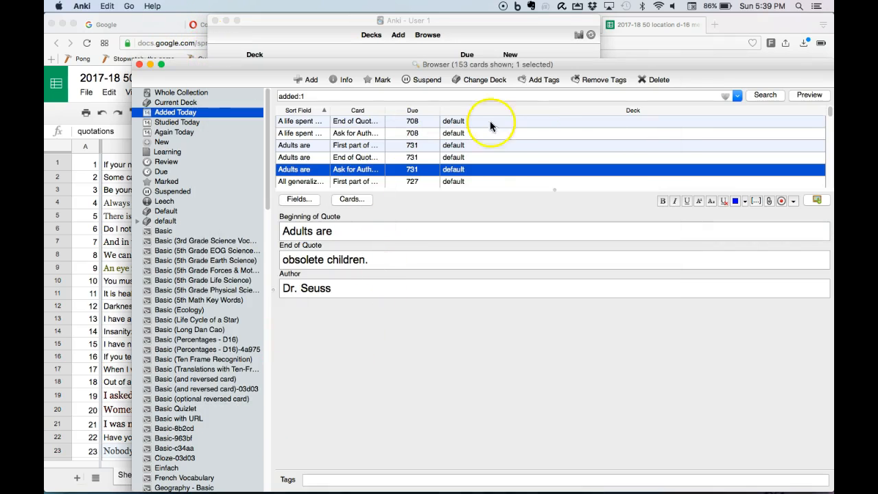
- Look through the list of cards added today, reselect the "Adults are" author card, and close the card browser
scroll(656, 150, down, 15)
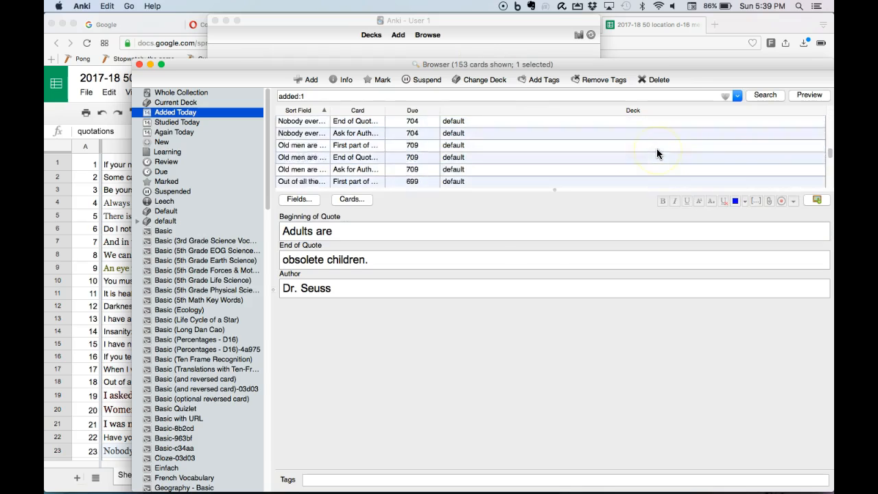
scroll(655, 147, up, 20)
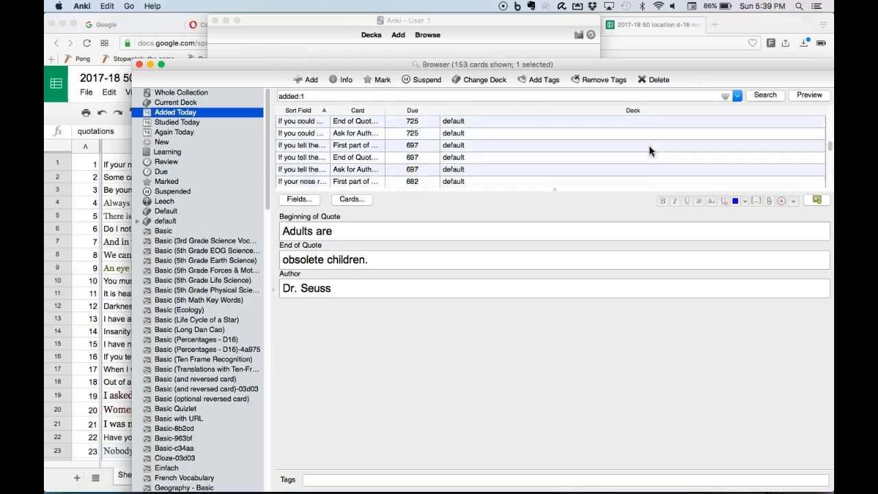
scroll(649, 146, up, 3)
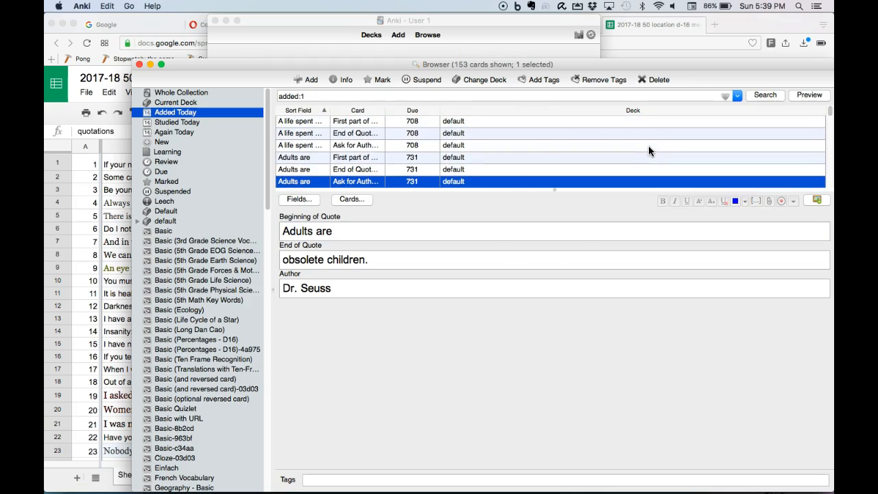
click(318, 180)
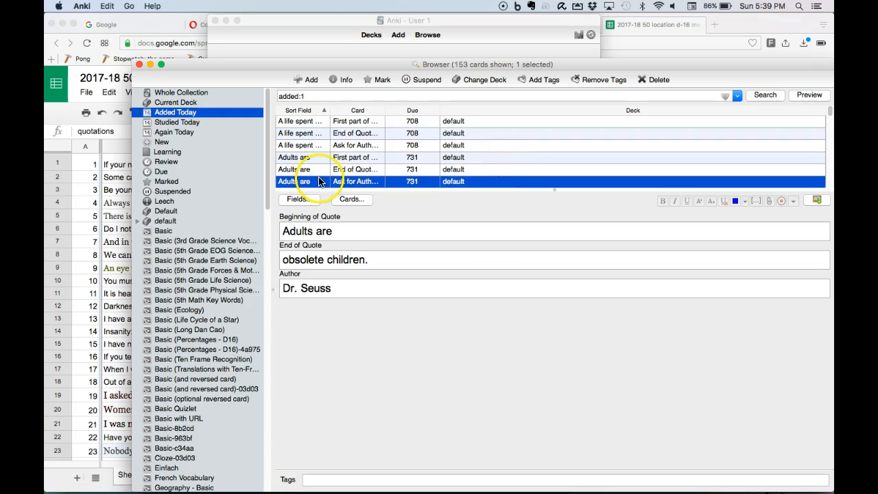
click(139, 64)
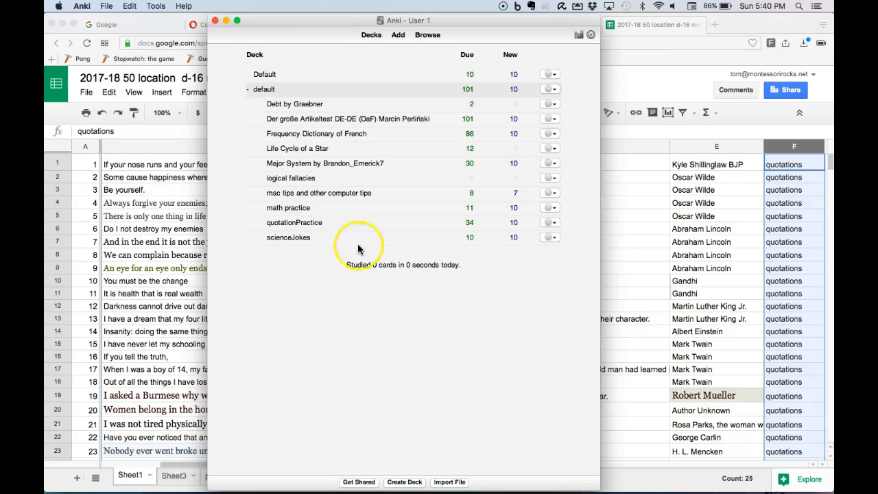
- View the quotationPractice deck's overview and return to the deck list
click(296, 222)
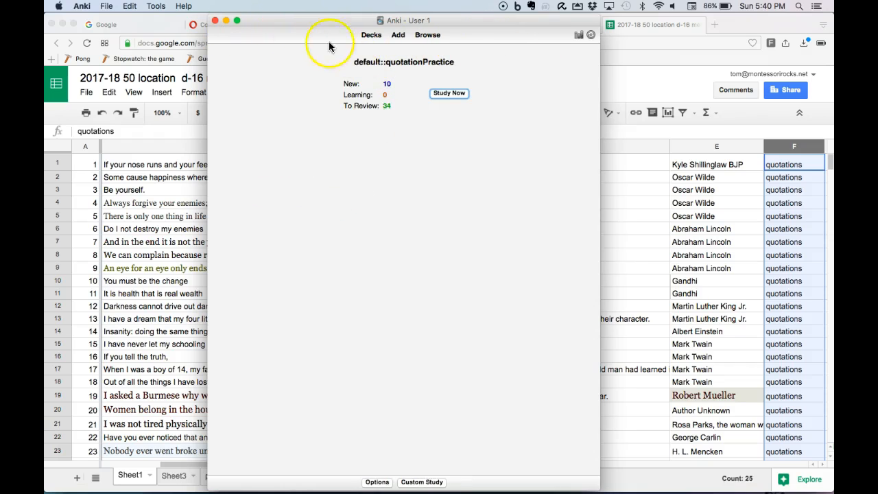
click(371, 36)
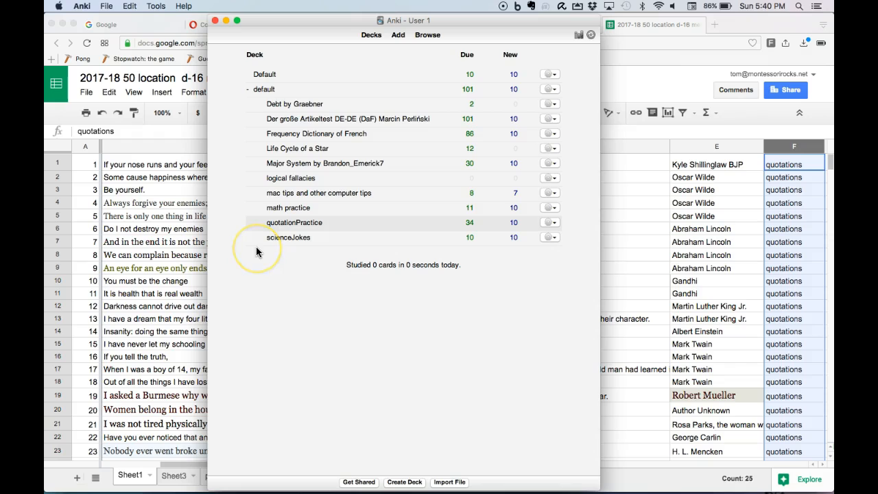
click(263, 229)
- Reopen the card browser and look through its note types and tags for the ones related to quotations
click(420, 39)
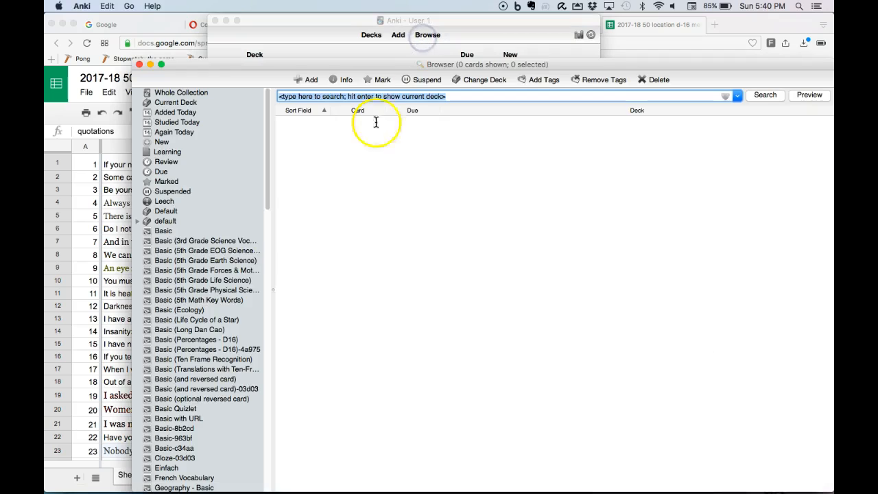
scroll(205, 305, down, 10)
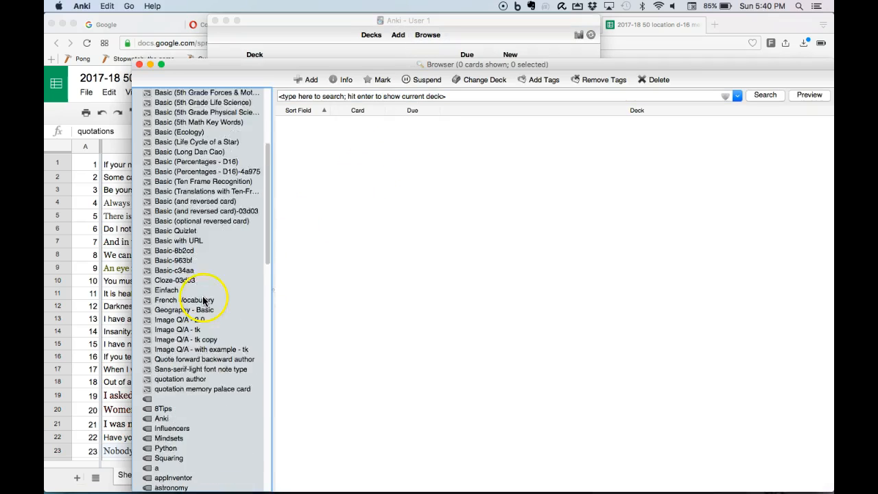
scroll(202, 297, down, 10)
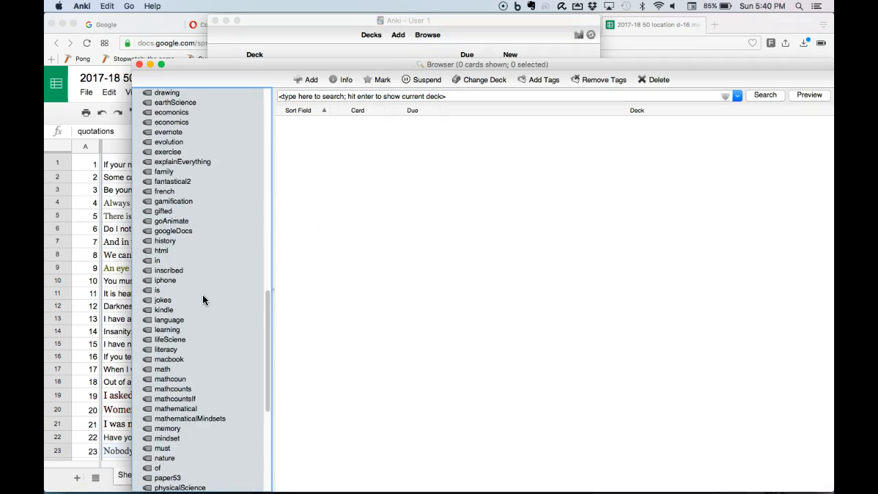
scroll(203, 297, down, 3)
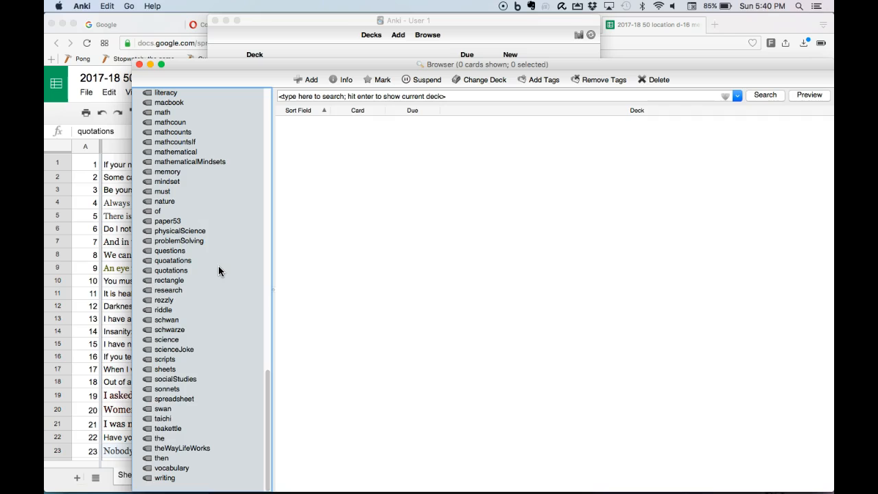
scroll(219, 269, up, 12)
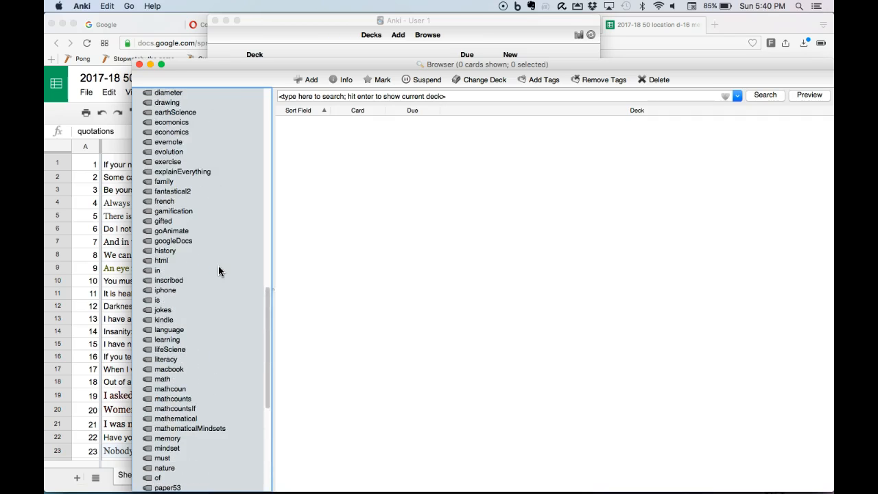
scroll(218, 269, up, 4)
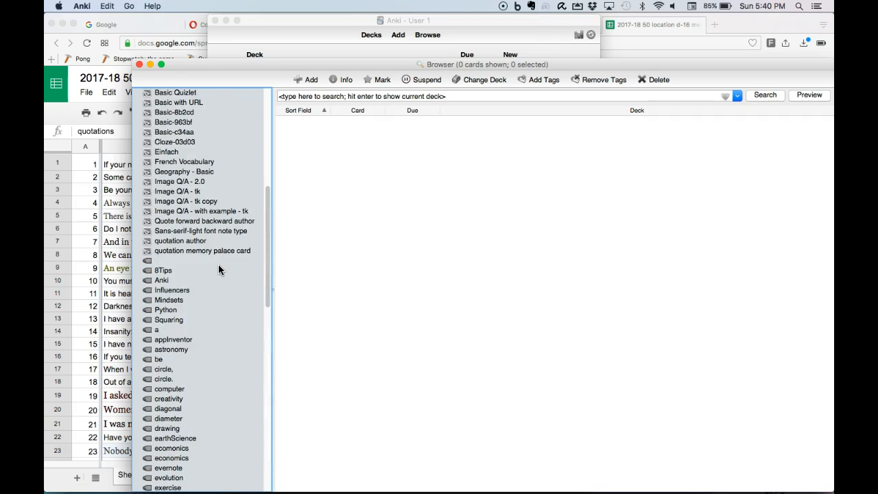
scroll(218, 264, up, 3)
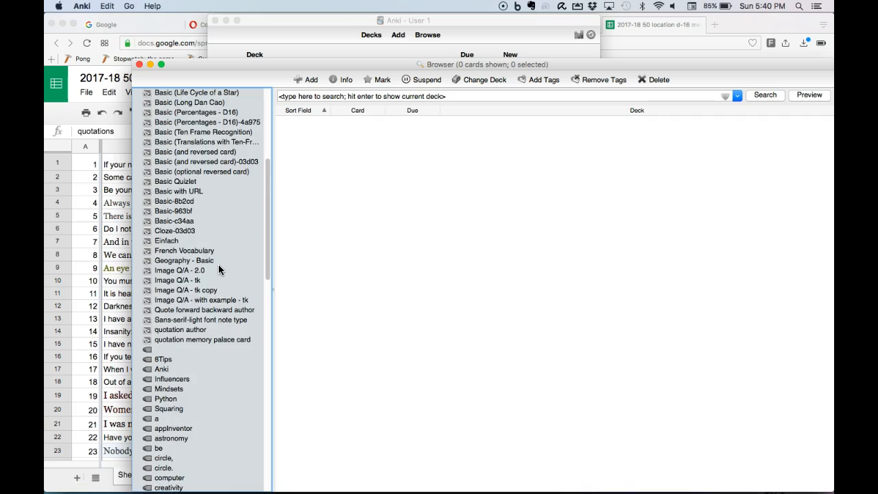
- View the cards of the note types quotation memory palace card, quotation author and Quote forward backward author, and close the browser
click(195, 340)
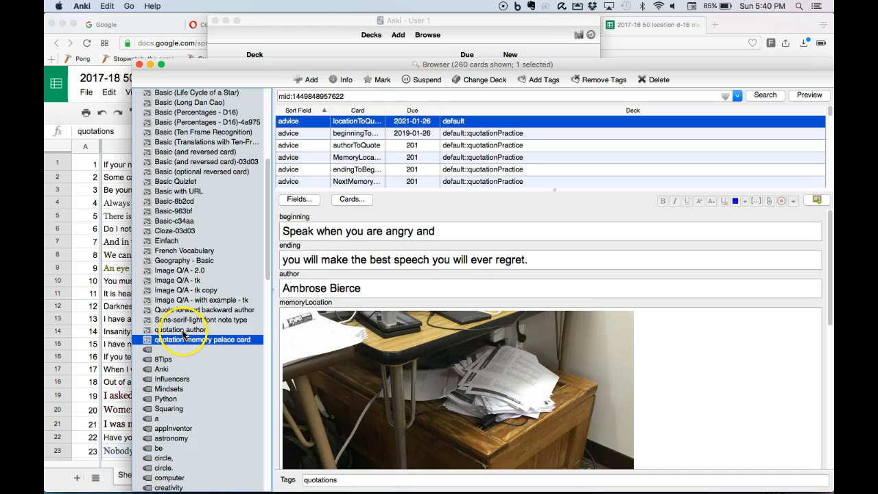
click(182, 331)
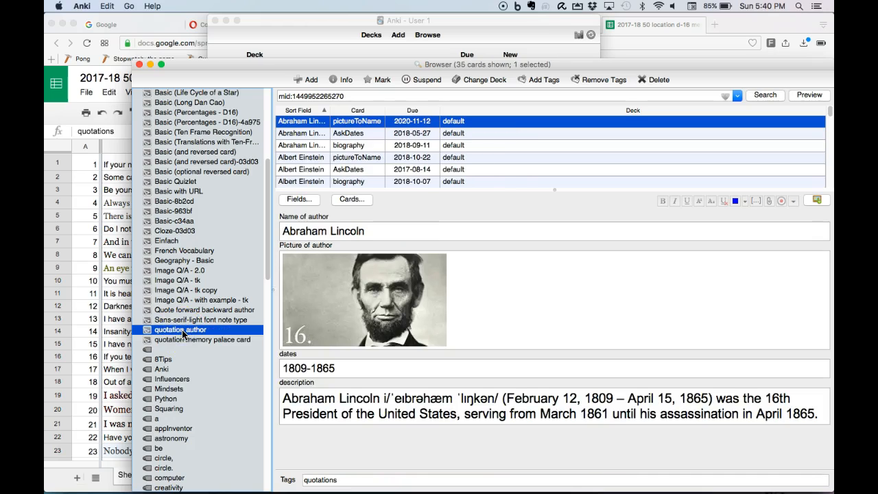
click(194, 310)
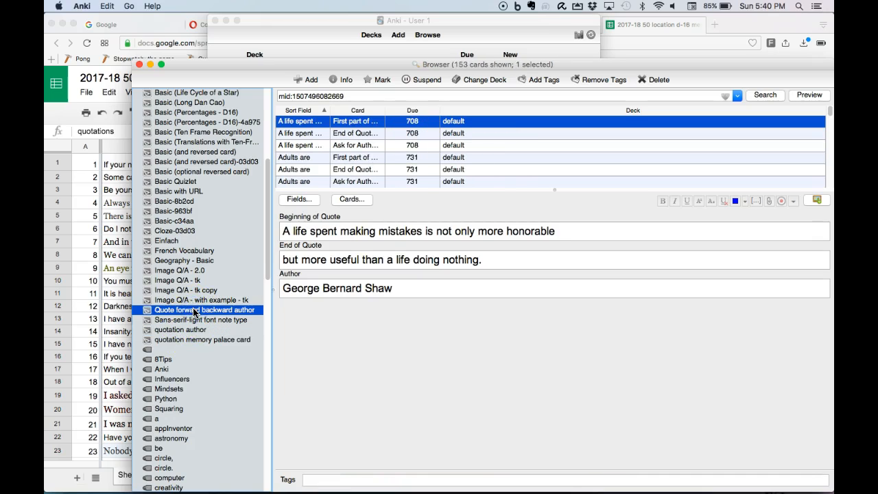
click(482, 257)
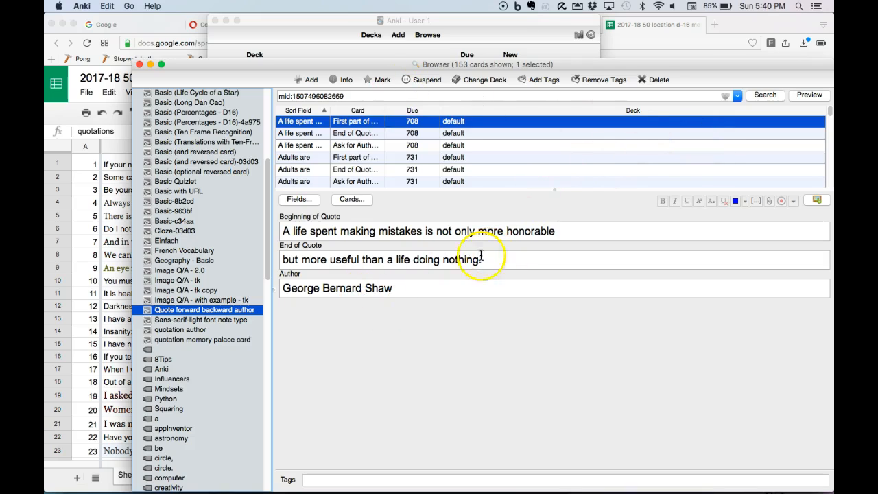
click(139, 65)
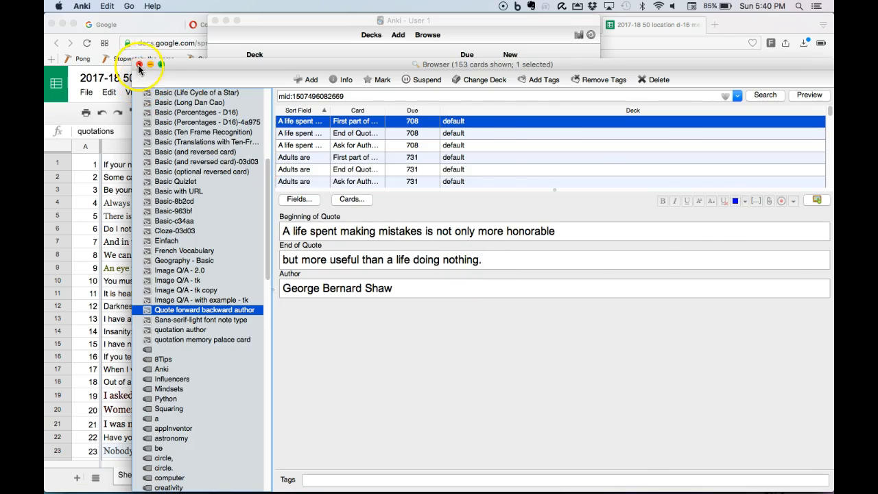
click(337, 63)
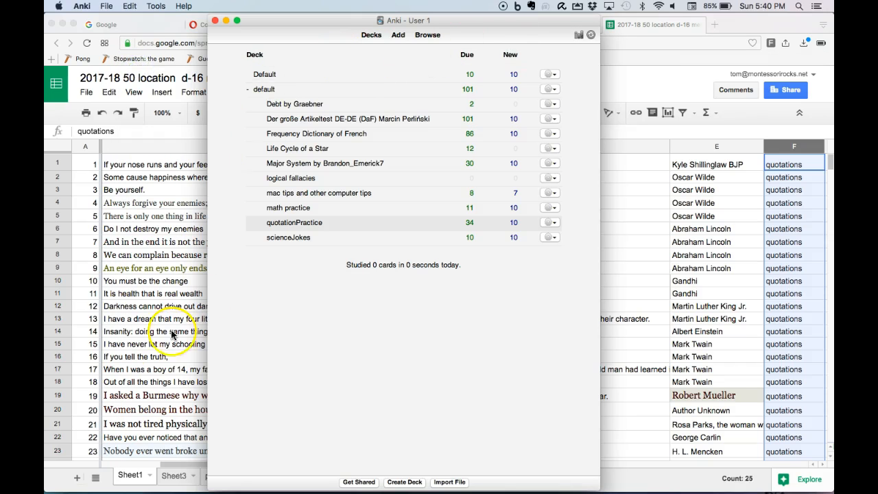